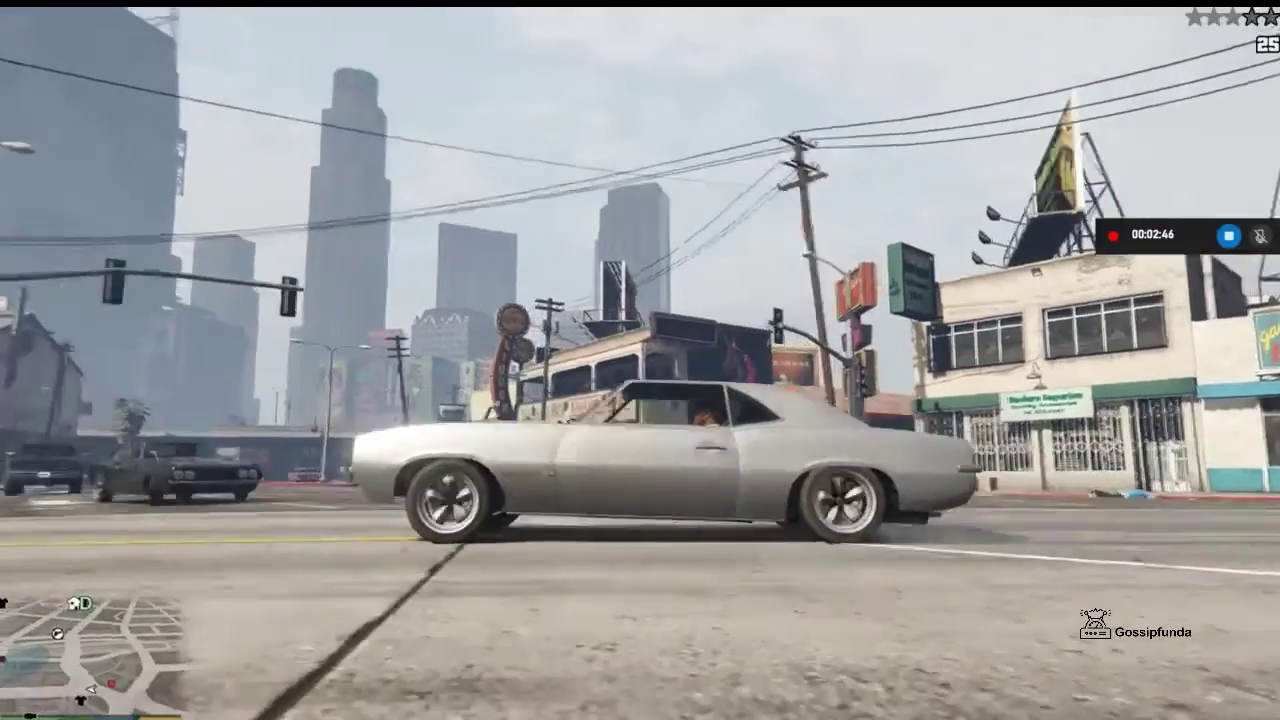
# Accelerate the silver car away down the city street in GTA V
pyautogui.press('w')
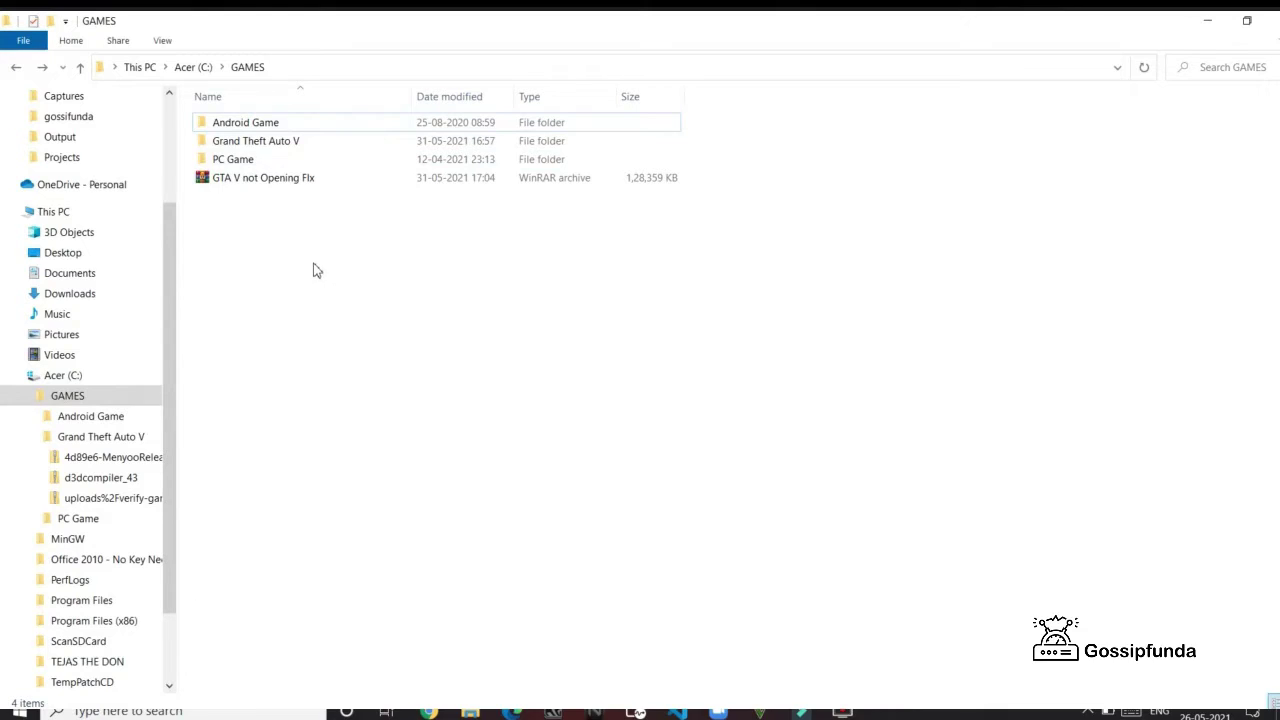
# Extract the 'GTA V not Opening Fix' archive here and refresh GAMES to show the new folder
pyautogui.rightClick(378, 183)
pyautogui.click(360, 183)
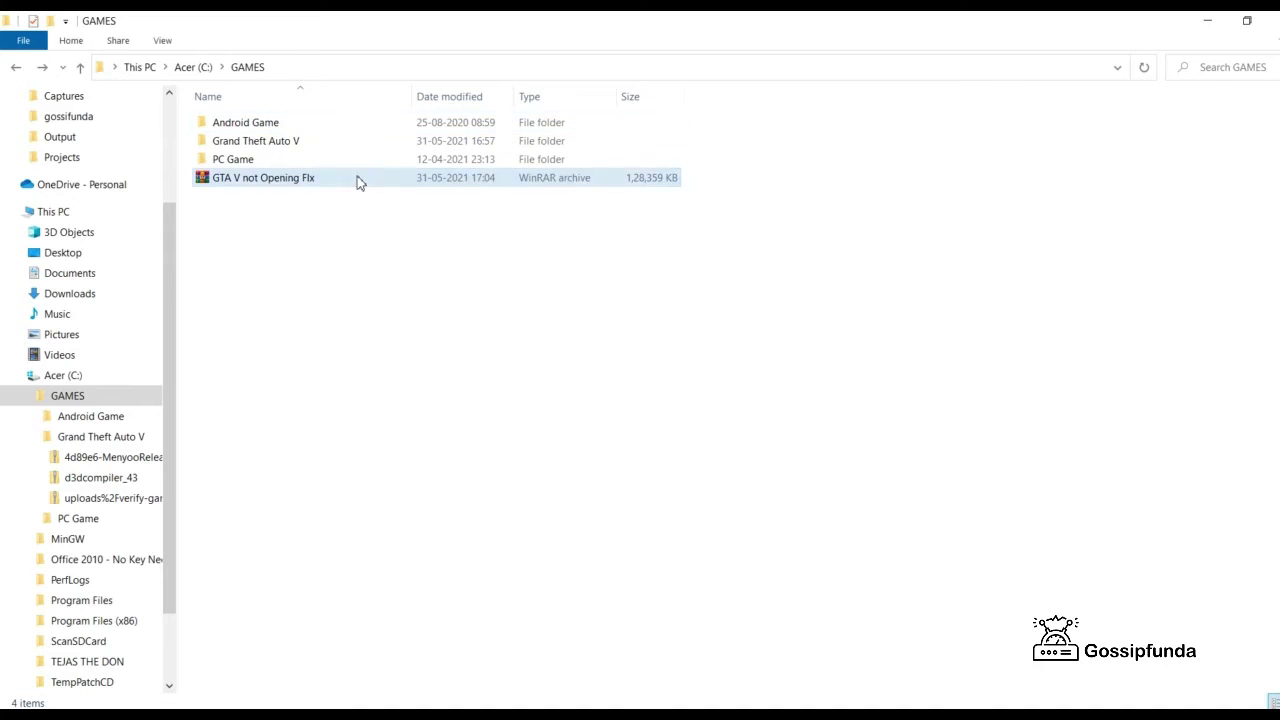
pyautogui.rightClick(306, 181)
pyautogui.click(366, 249)
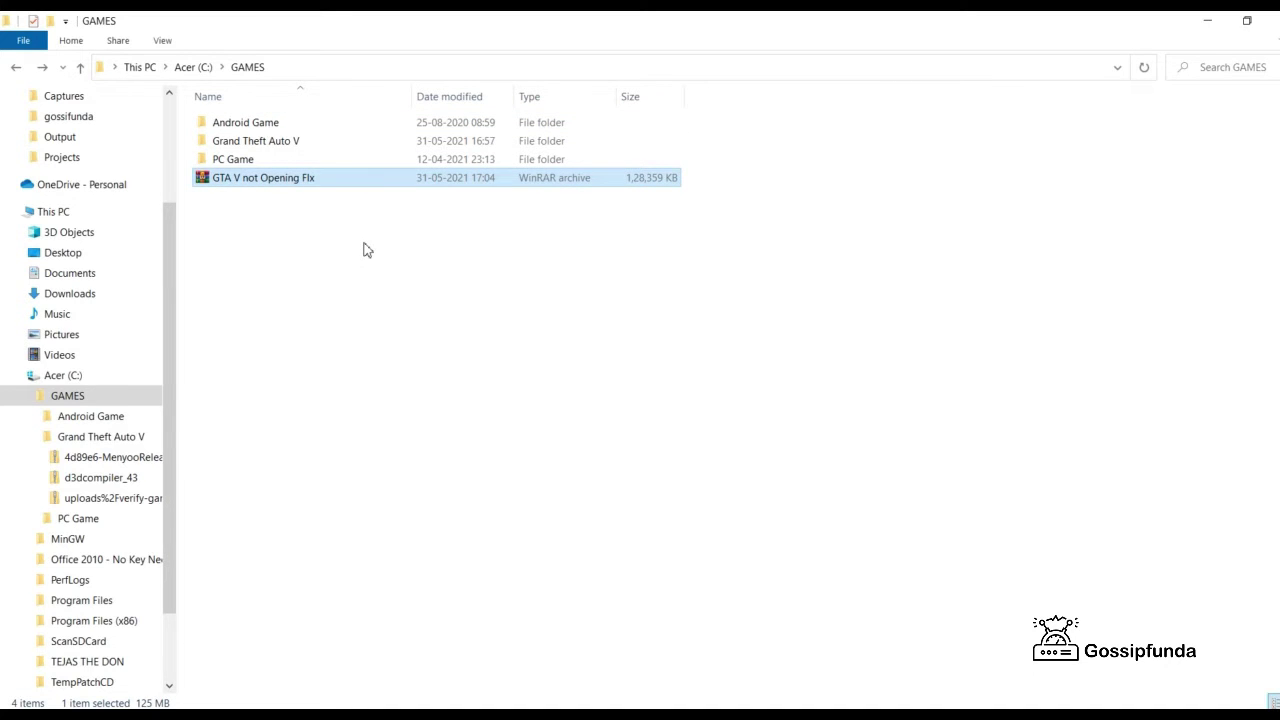
pyautogui.rightClick(420, 341)
pyautogui.click(470, 410)
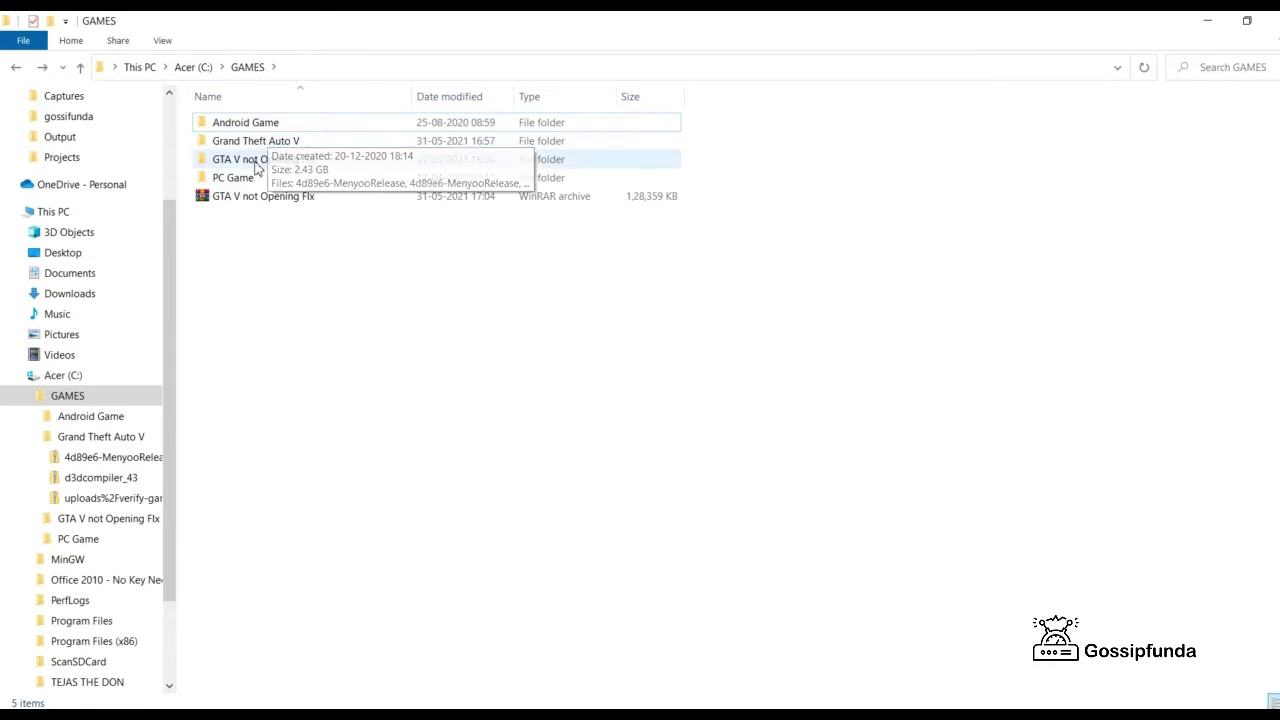
# Copy all 14 files inside the extracted 'GTA V not Opening Fix' folder
pyautogui.click(259, 164)
pyautogui.doubleClick(259, 164)
pyautogui.moveTo(428, 495); pyautogui.dragTo(261, 108)
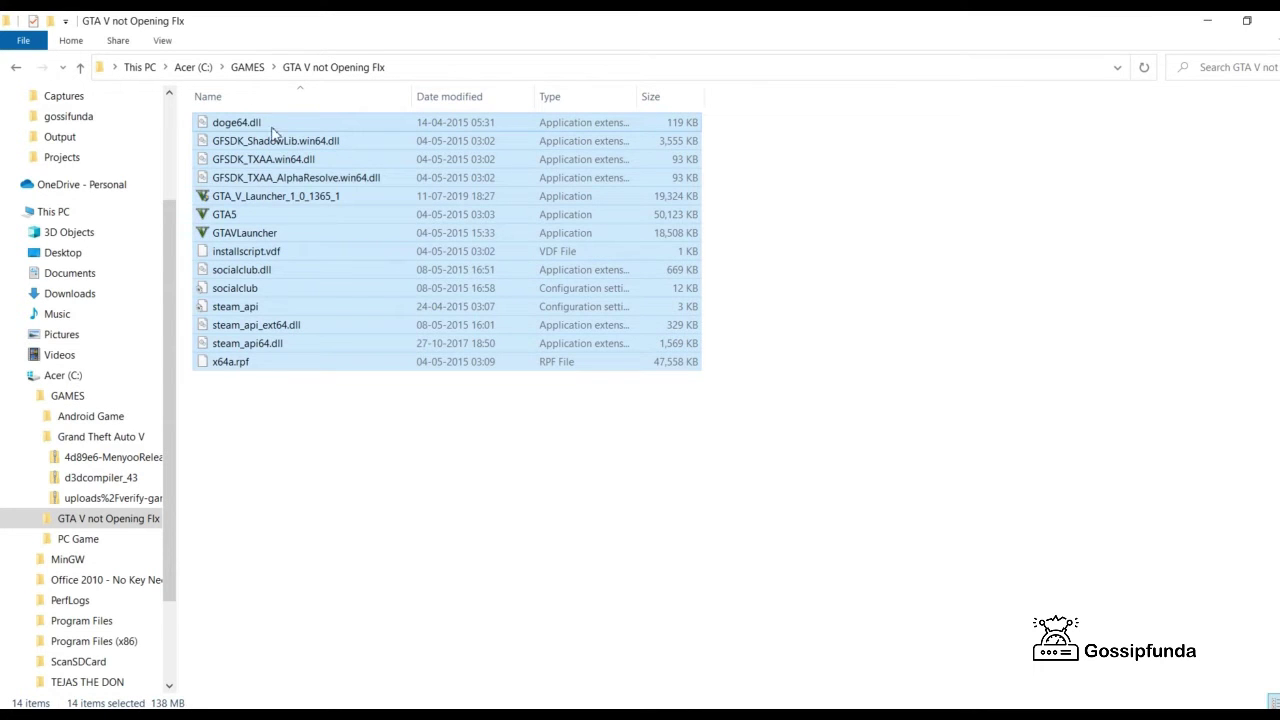
pyautogui.rightClick(292, 177)
pyautogui.click(335, 357)
# Paste the fix files into the Grand Theft Auto V folder, replacing the existing files
pyautogui.press('BackSpace')
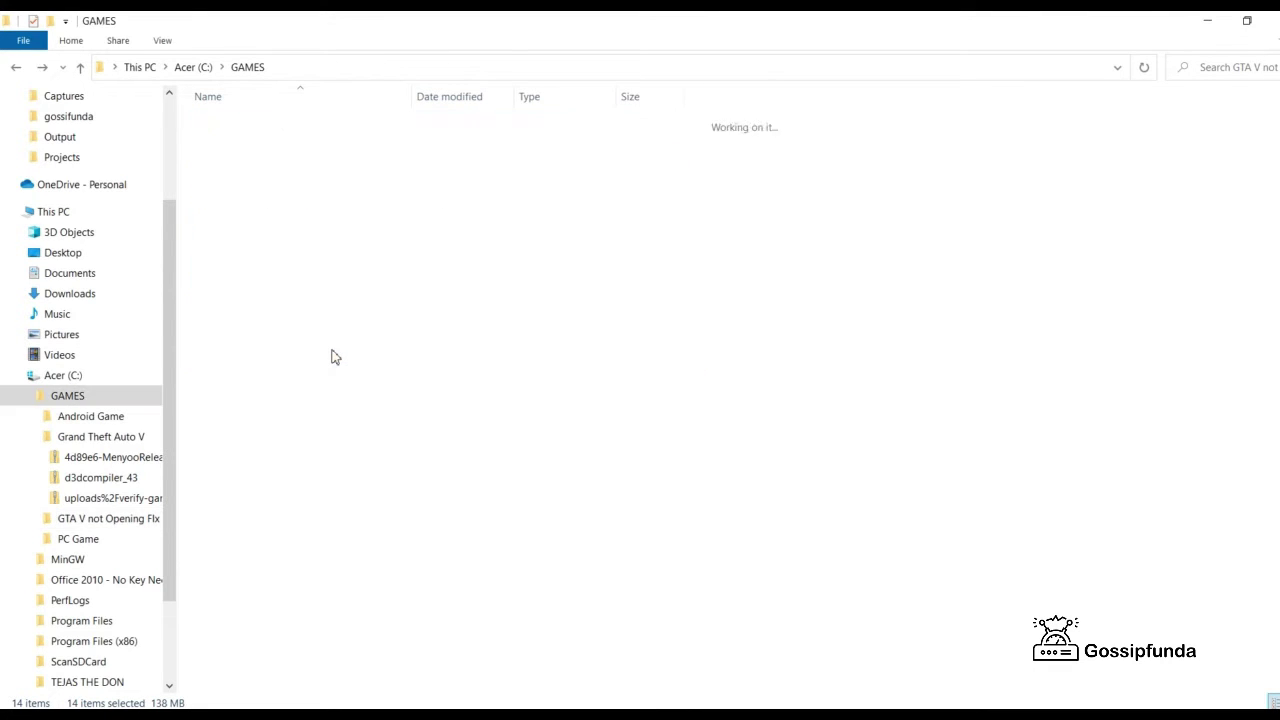
pyautogui.doubleClick(255, 140)
pyautogui.scroll(-1, 460, 220)
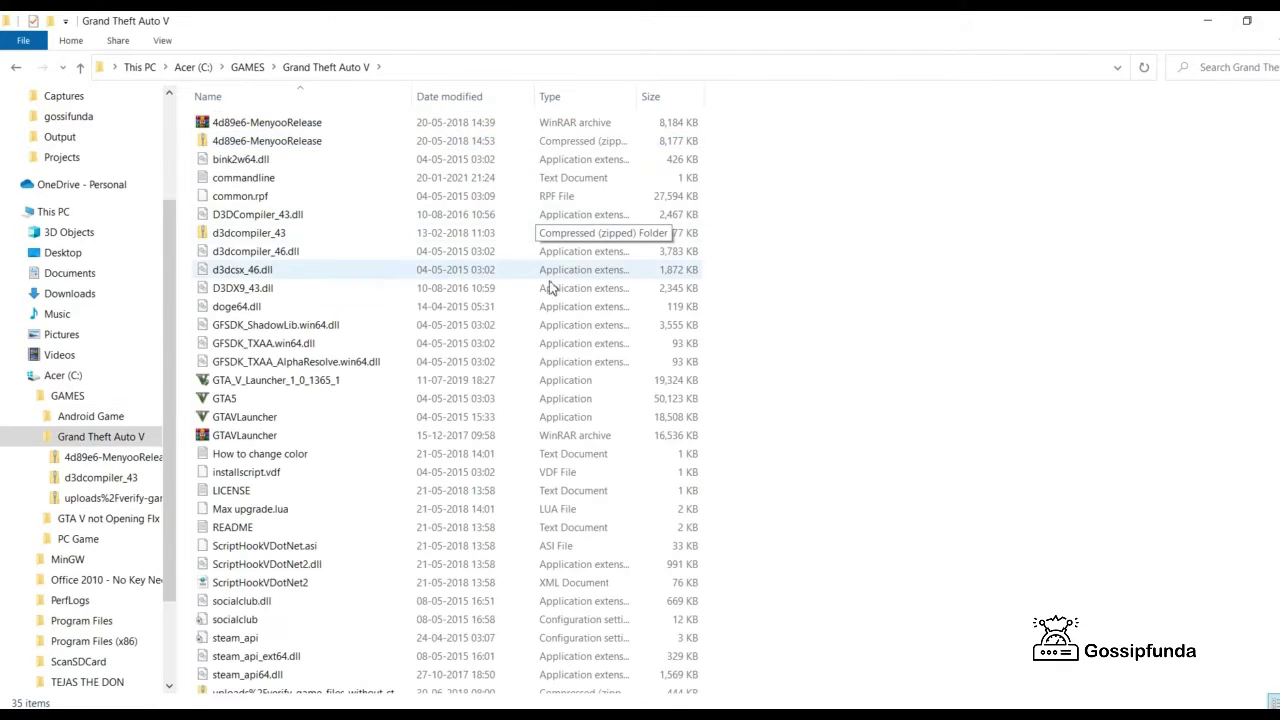
pyautogui.scroll(1, 484, 250)
pyautogui.rightClick(741, 253)
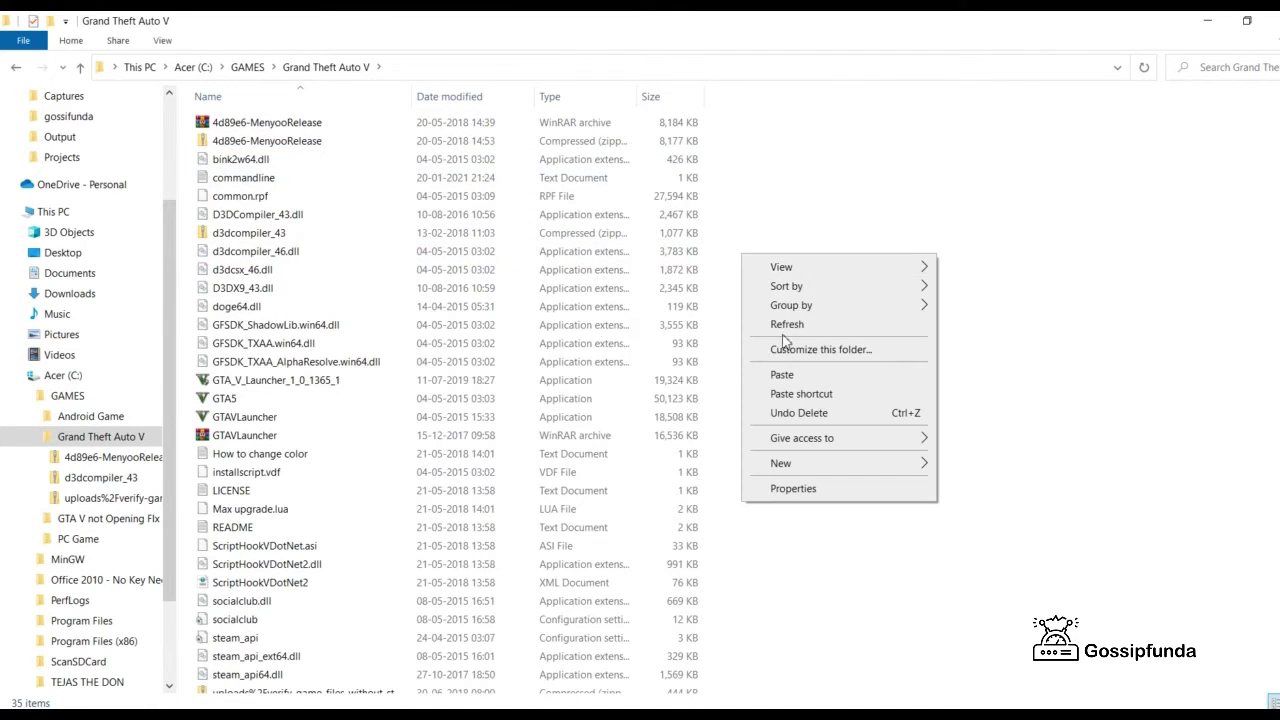
pyautogui.rightClick(792, 280)
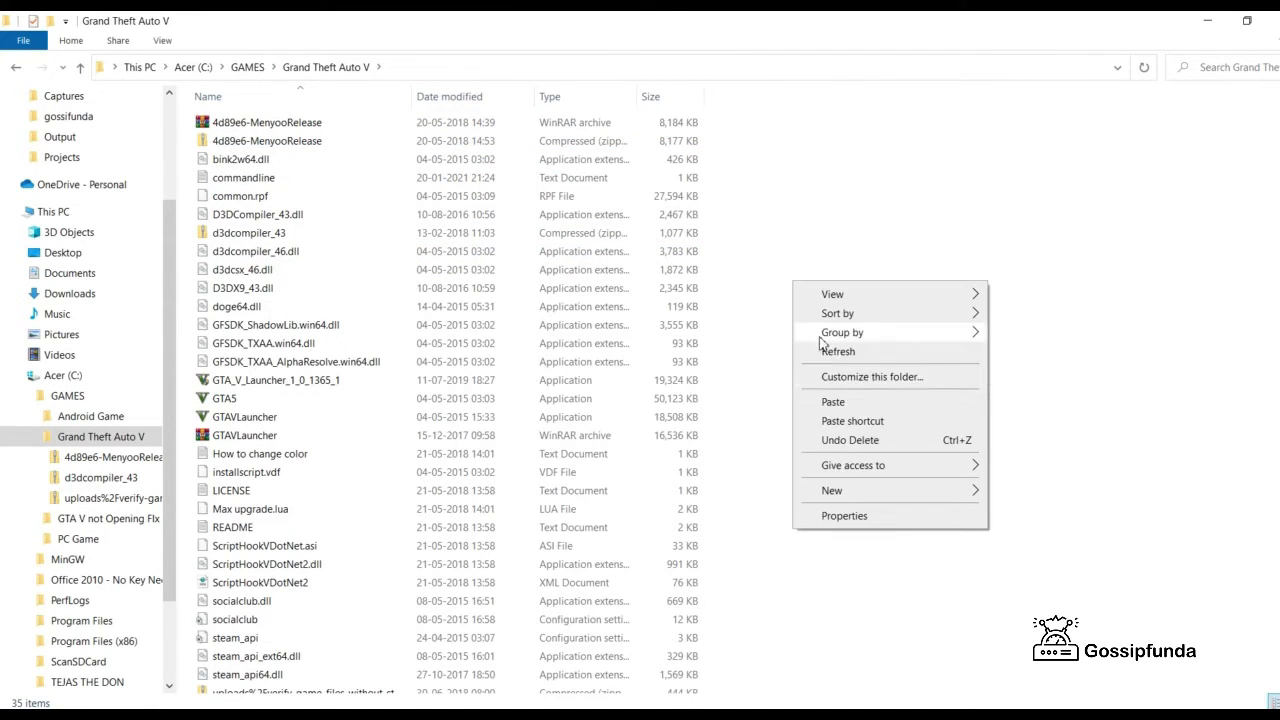
pyautogui.click(843, 402)
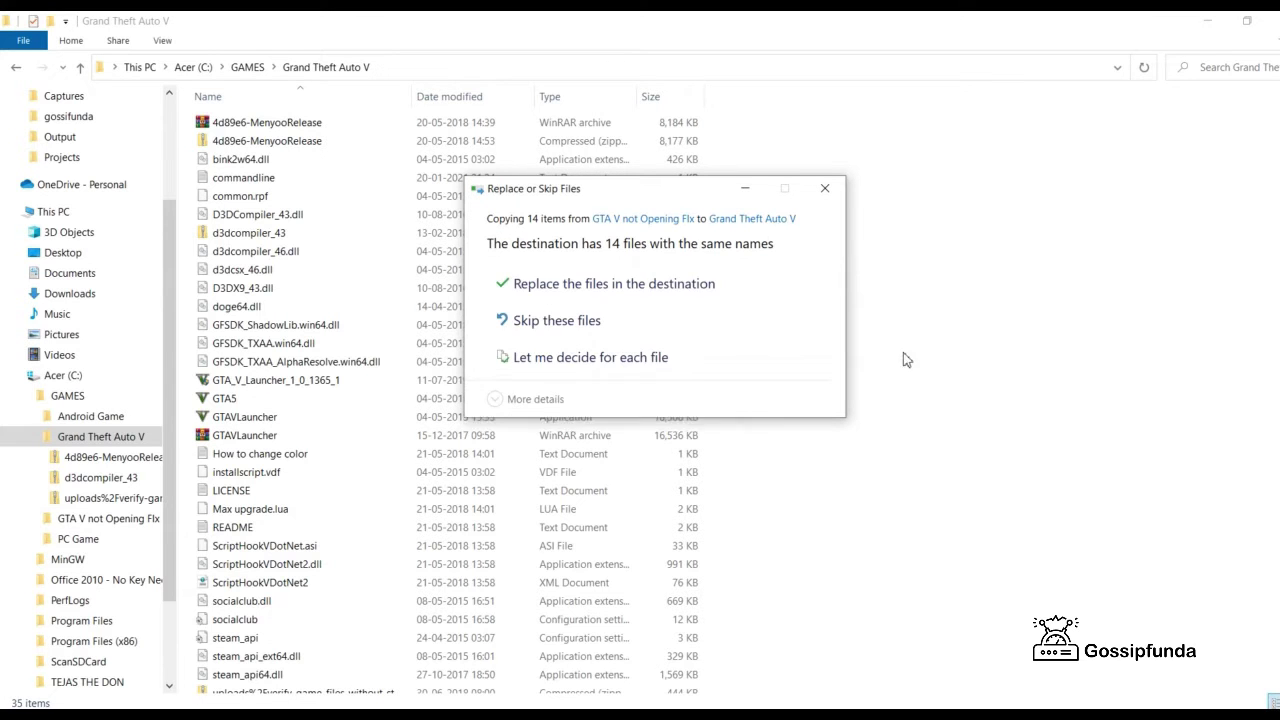
pyautogui.click(573, 285)
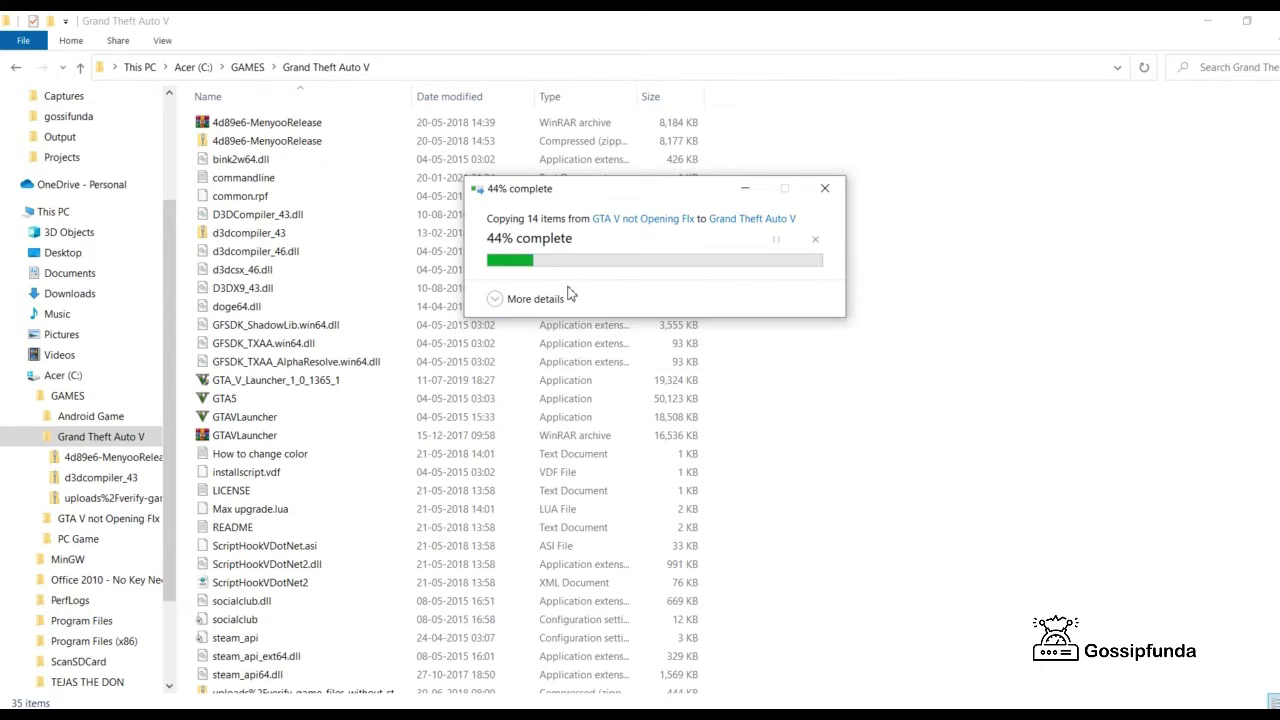
# Refresh the Grand Theft Auto V folder and check the replaced files
pyautogui.scroll(-1, 404, 276)
pyautogui.scroll(1, 404, 276)
pyautogui.scroll(-1, 407, 284)
pyautogui.scroll(1, 407, 284)
pyautogui.rightClick(996, 262)
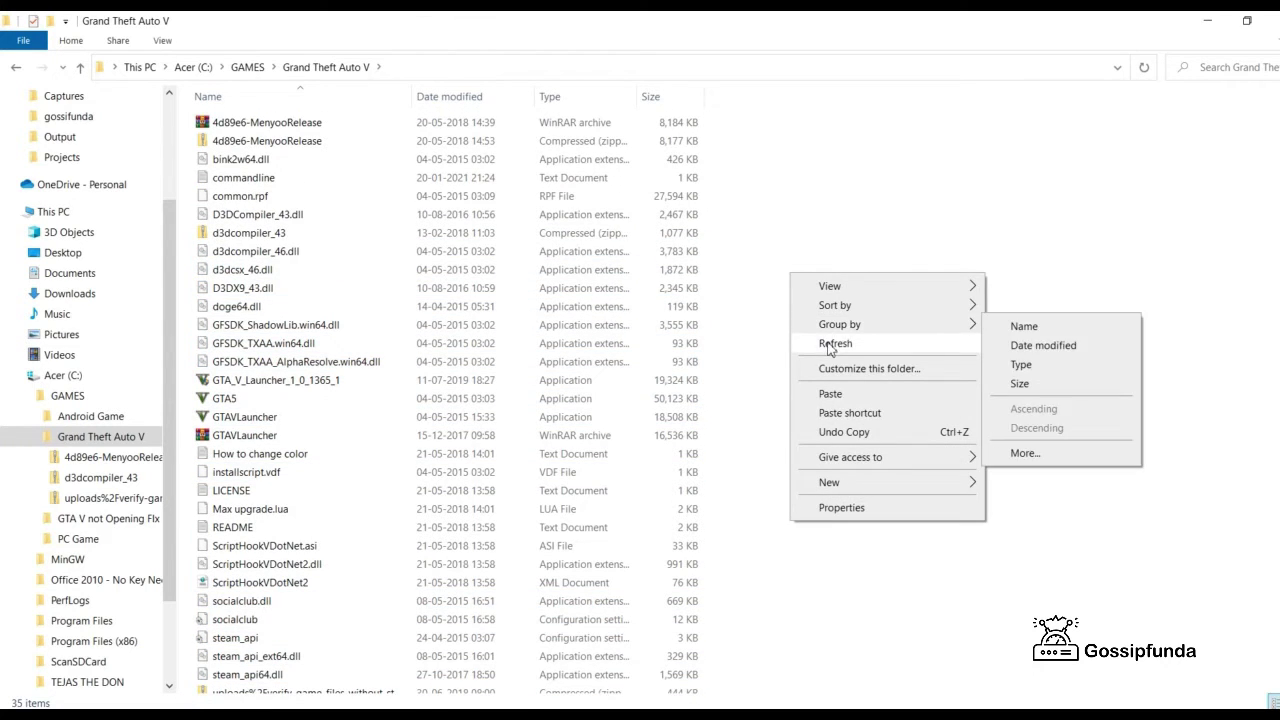
pyautogui.click(805, 343)
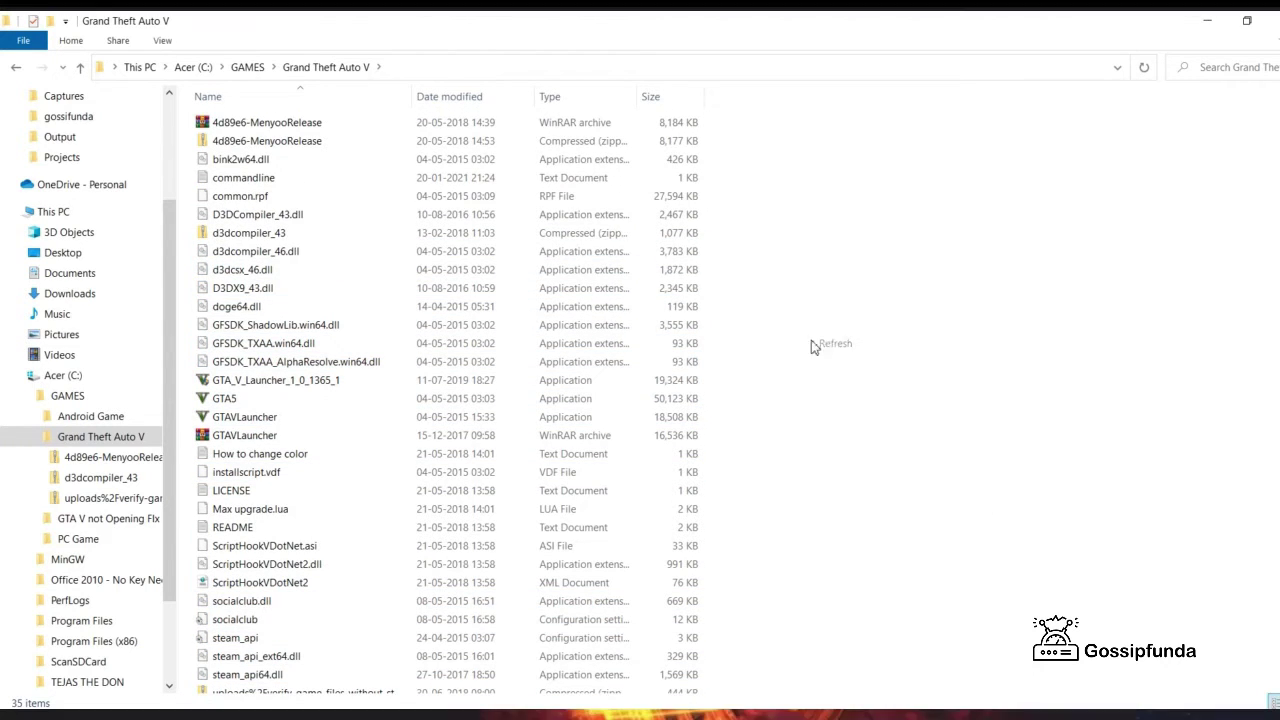
pyautogui.scroll(-1, 837, 317)
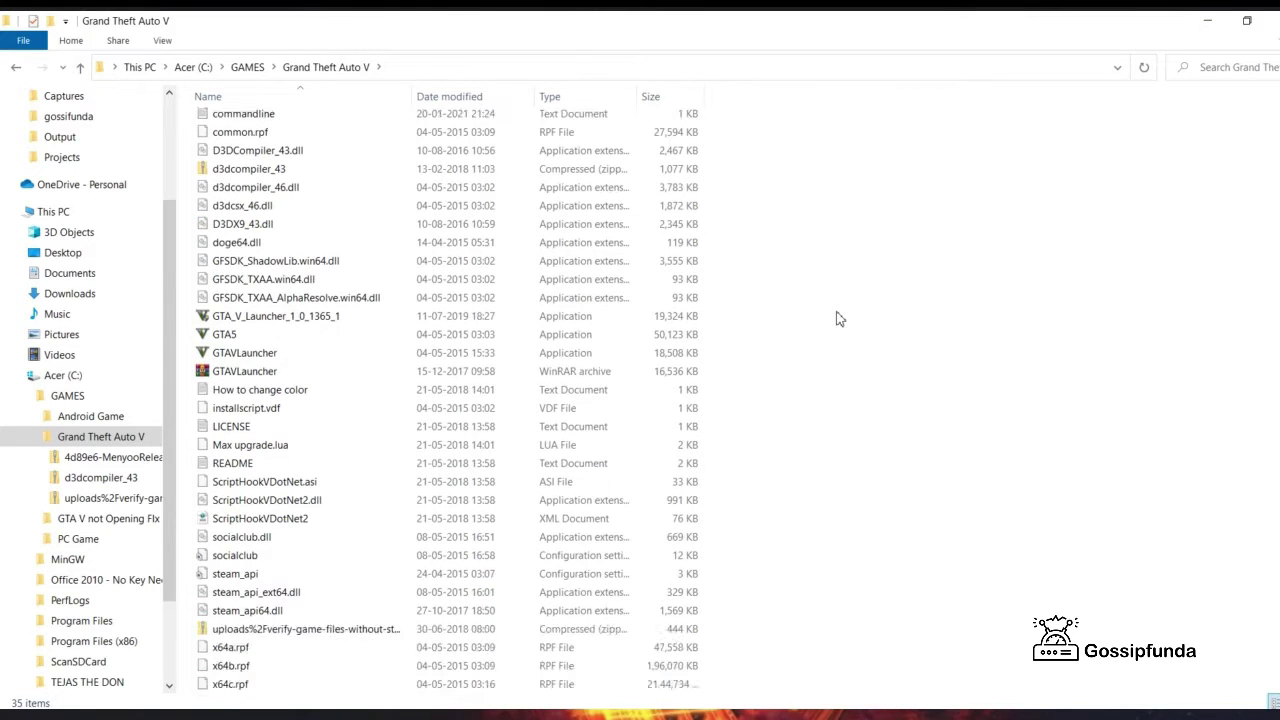
pyautogui.scroll(1, 837, 317)
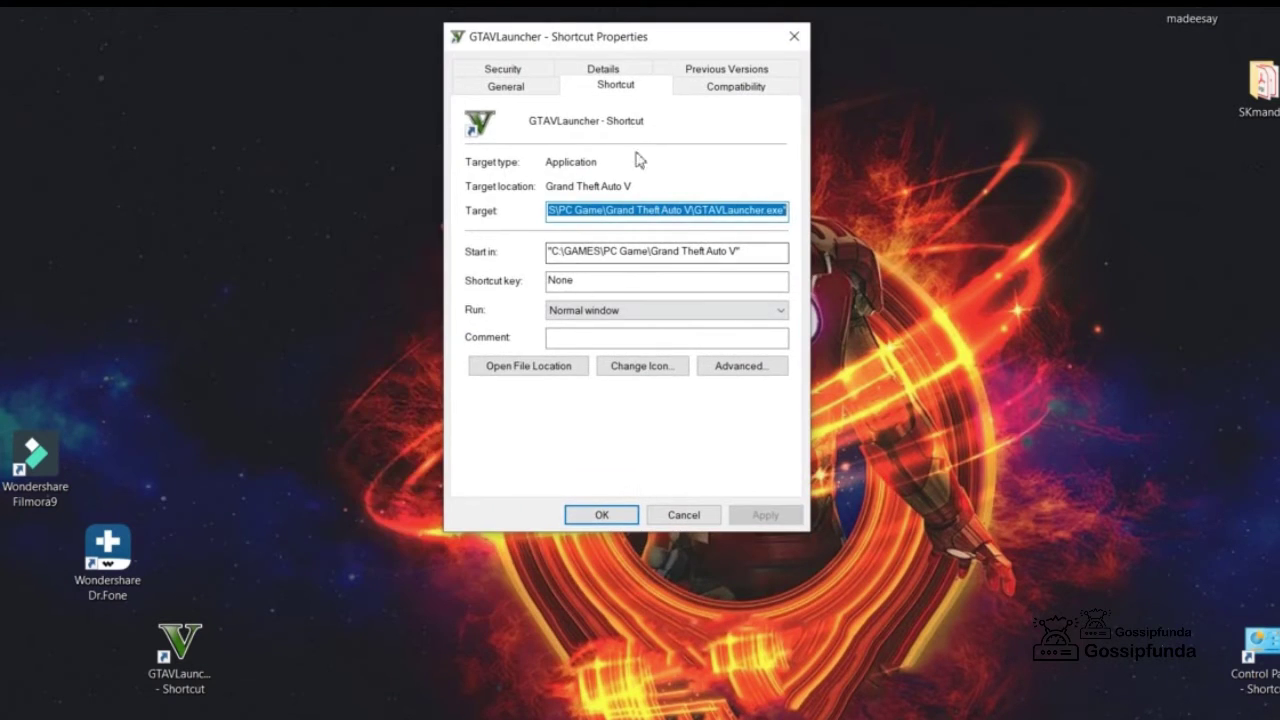
# Set the GTAVLauncher shortcut to run in Windows 7 compatibility mode, skipping the troubleshooter
pyautogui.click(508, 88)
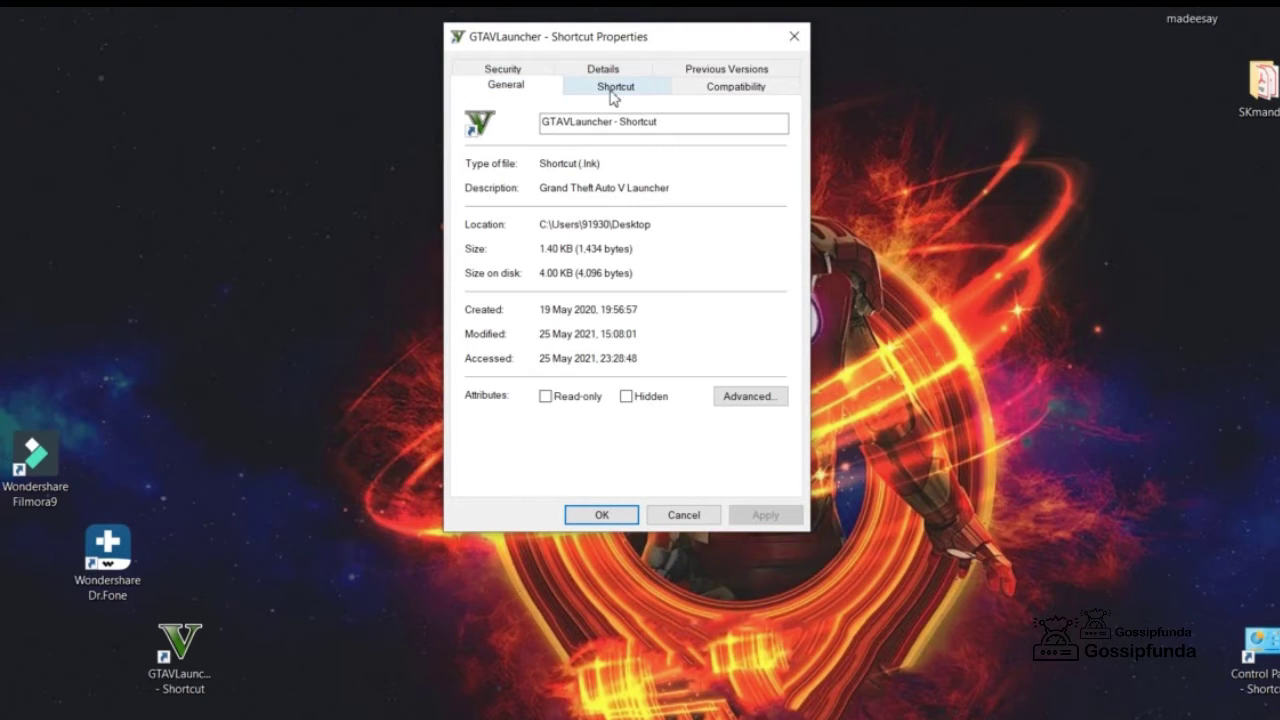
pyautogui.click(737, 66)
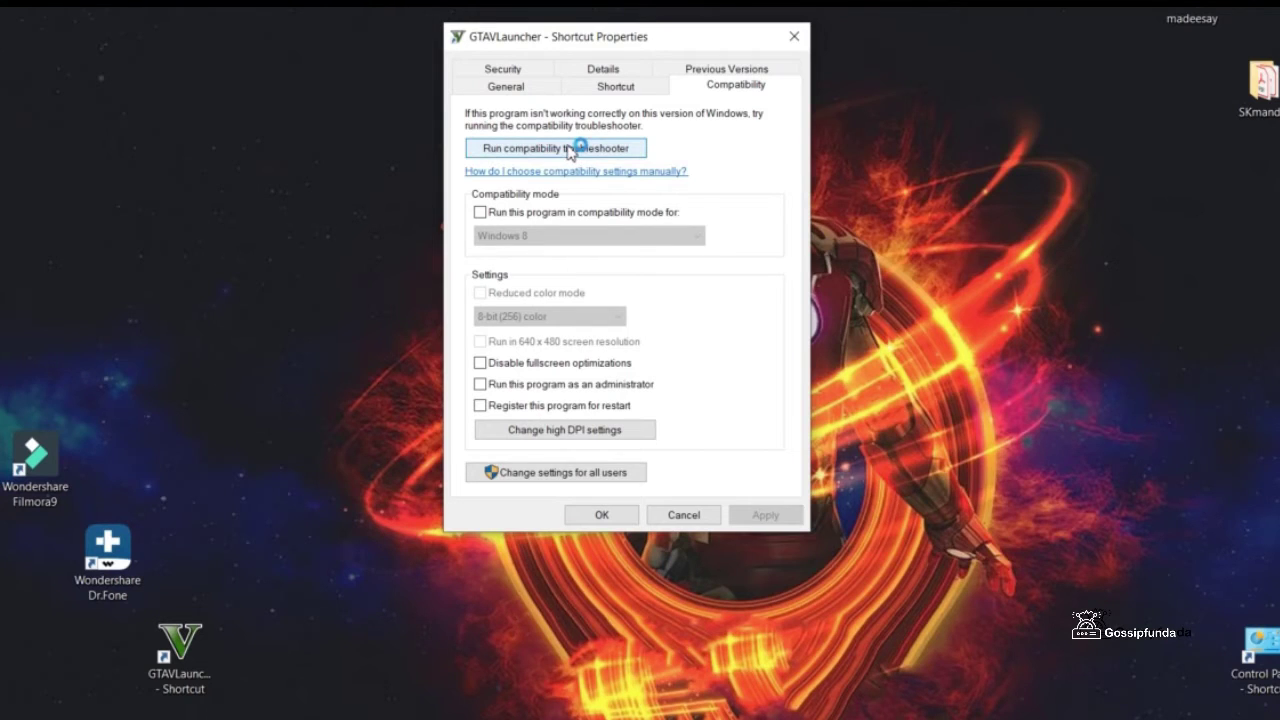
pyautogui.click(569, 150)
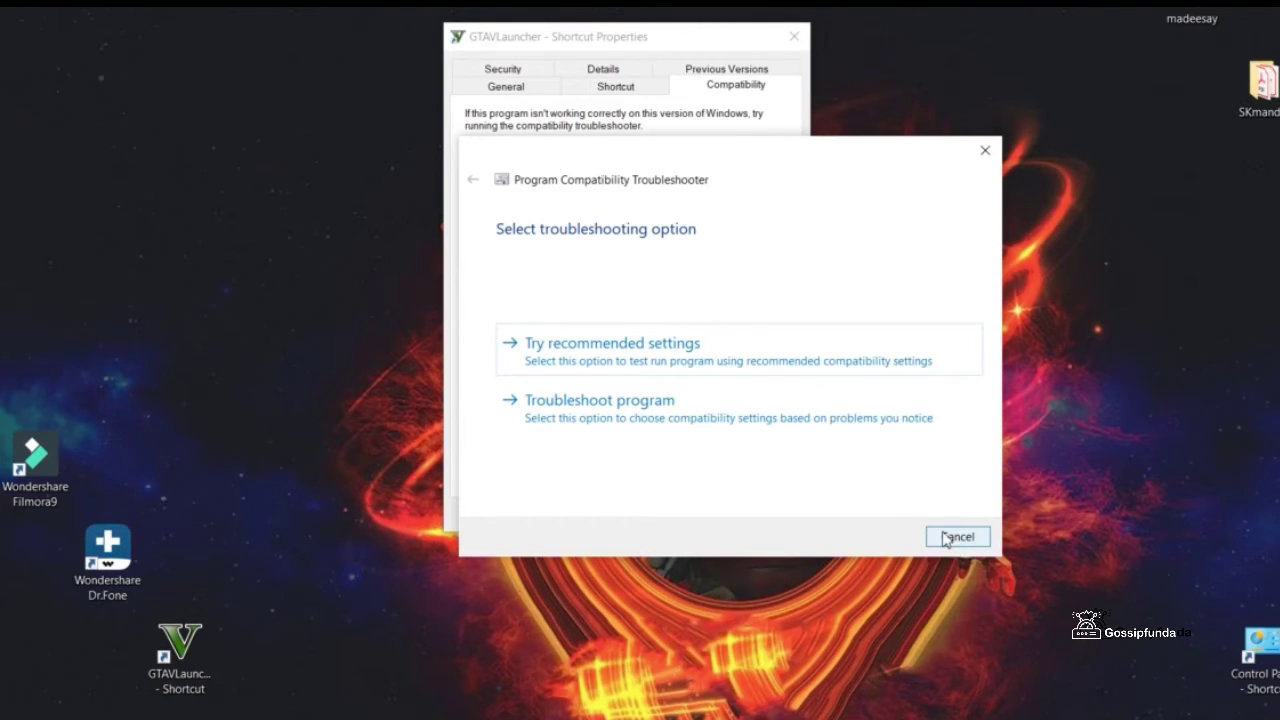
pyautogui.click(948, 537)
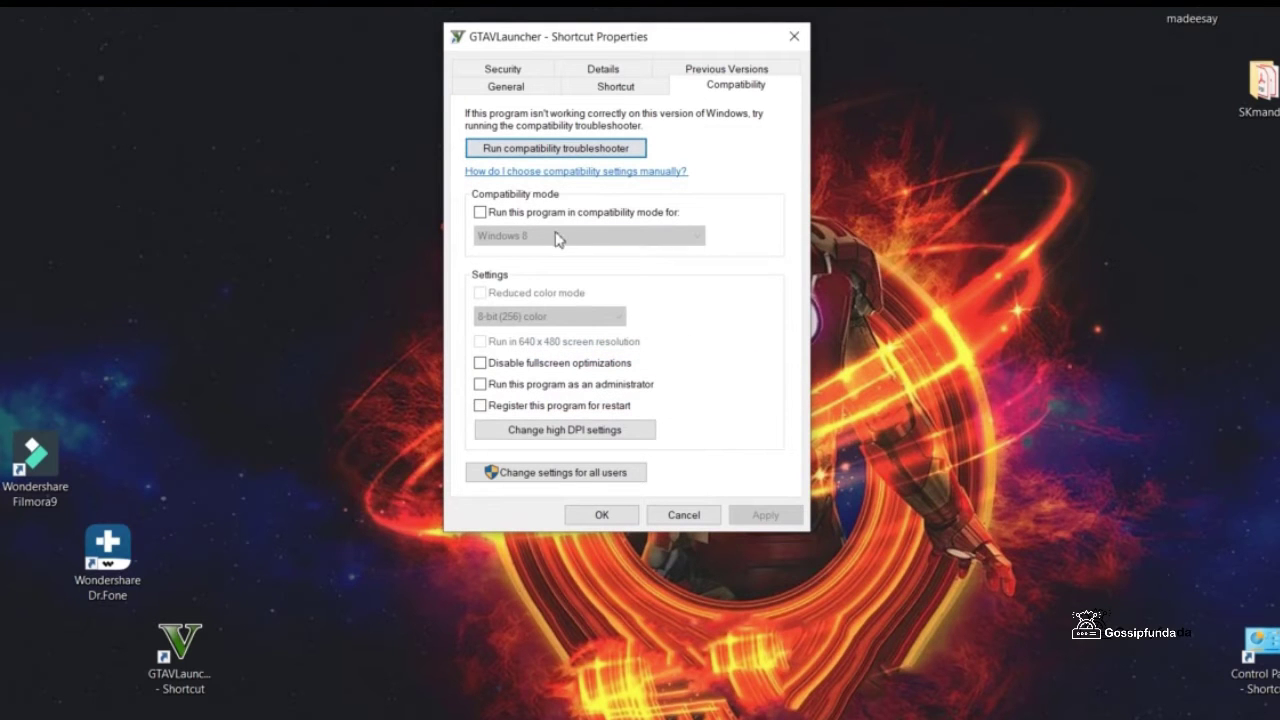
pyautogui.click(480, 212)
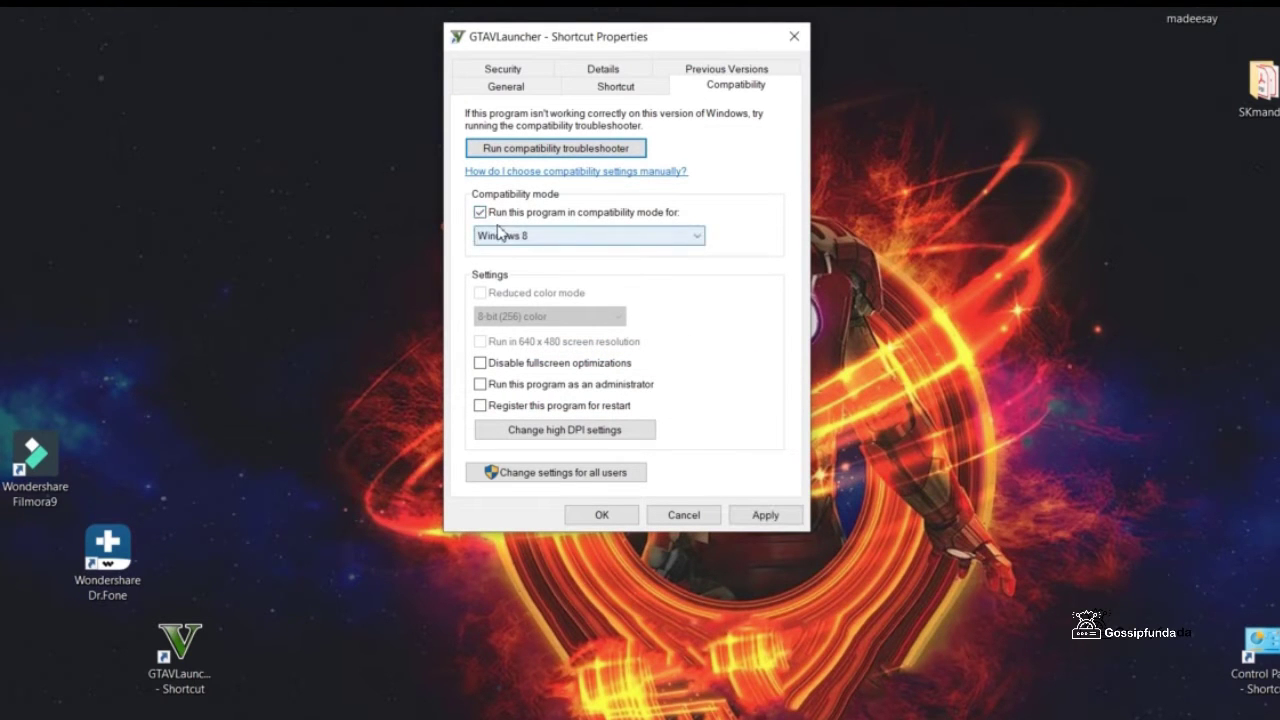
pyautogui.click(506, 238)
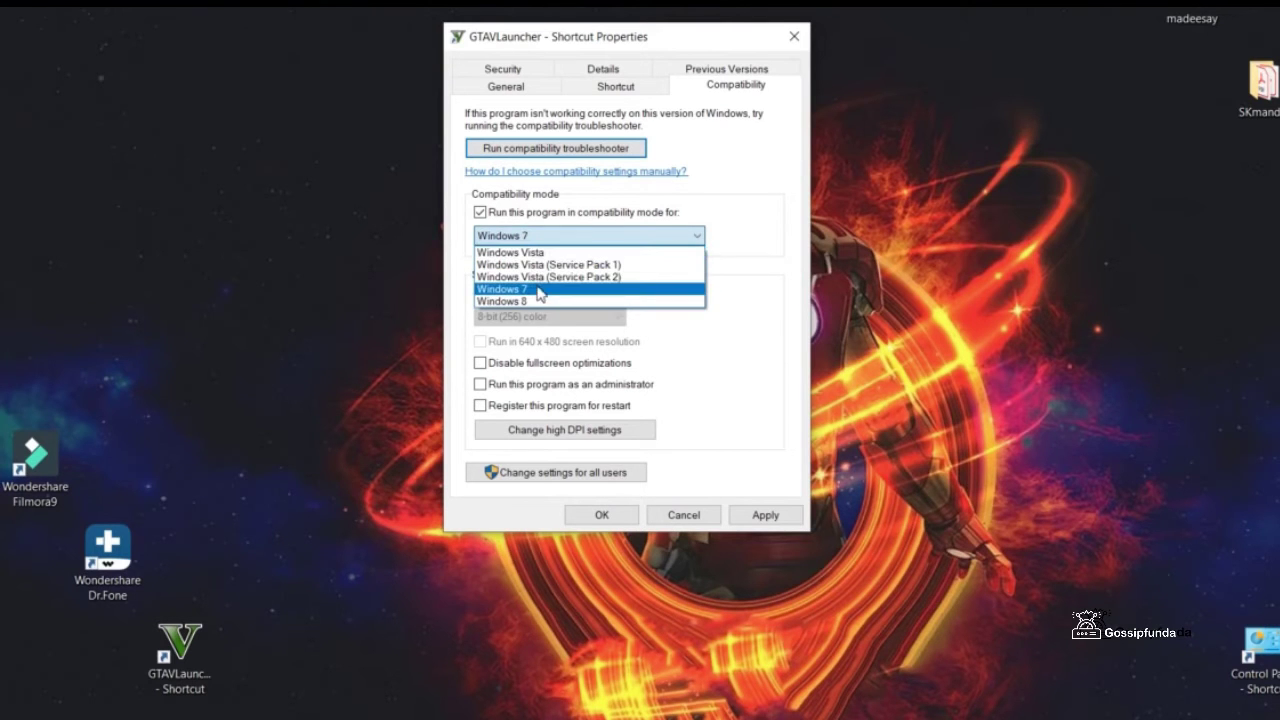
pyautogui.click(540, 289)
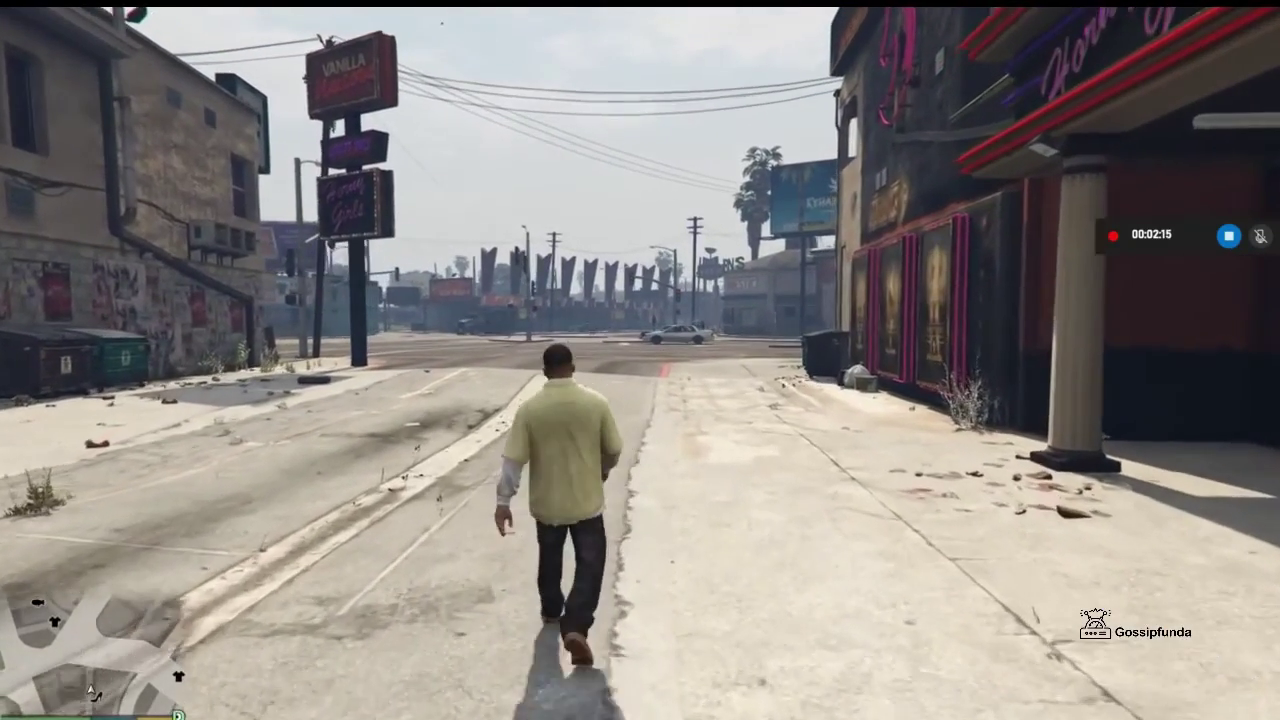
# Sprint the character forward along the pavement past the bins
pyautogui.press('shift')
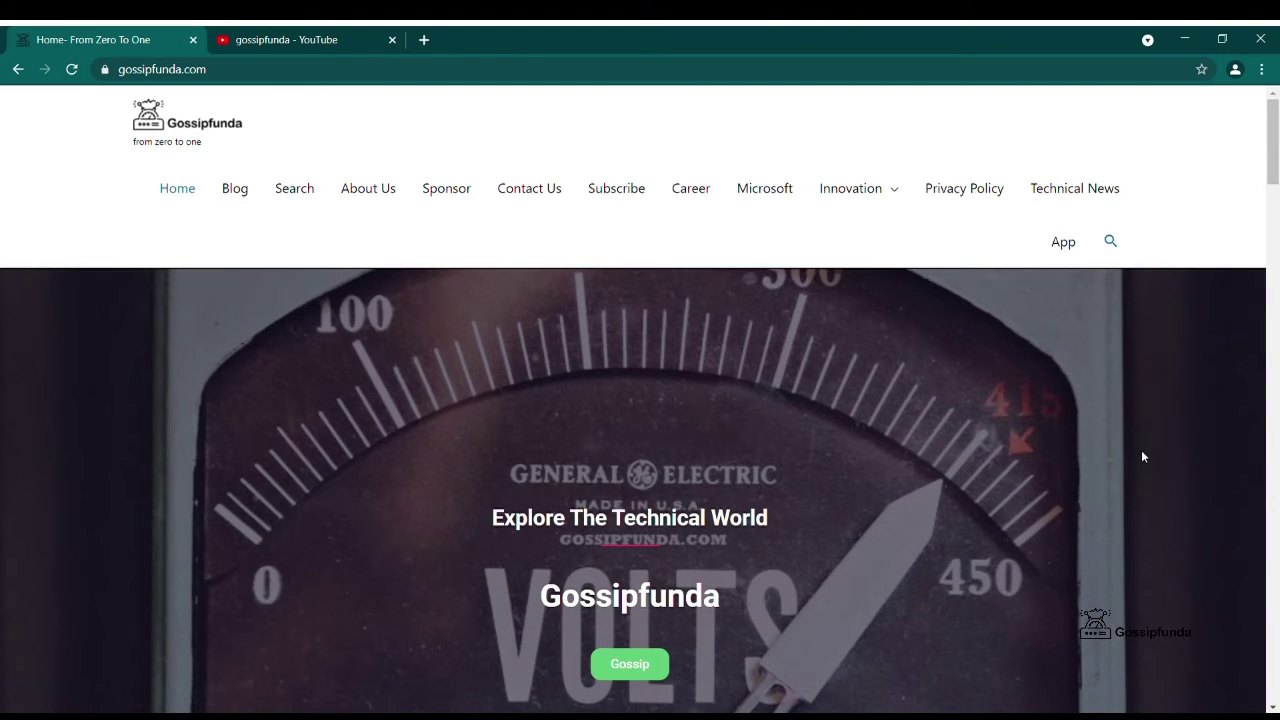
# Scroll through the Gossipfunda home page
pyautogui.scroll(-3, 1143, 452)
pyautogui.scroll(-4, 1143, 452)
pyautogui.scroll(-2, 1143, 457)
pyautogui.scroll(-4, 1143, 457)
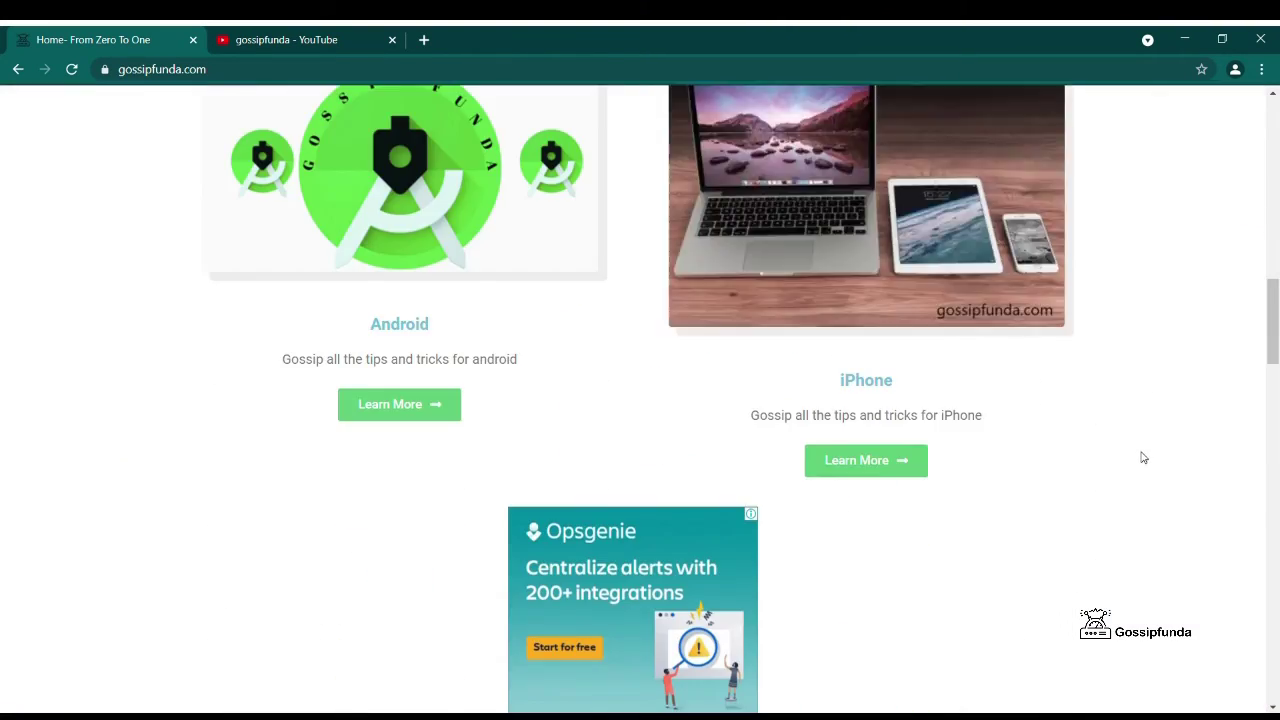
pyautogui.scroll(-3, 1143, 457)
pyautogui.scroll(-2, 1143, 457)
pyautogui.scroll(-3, 1143, 457)
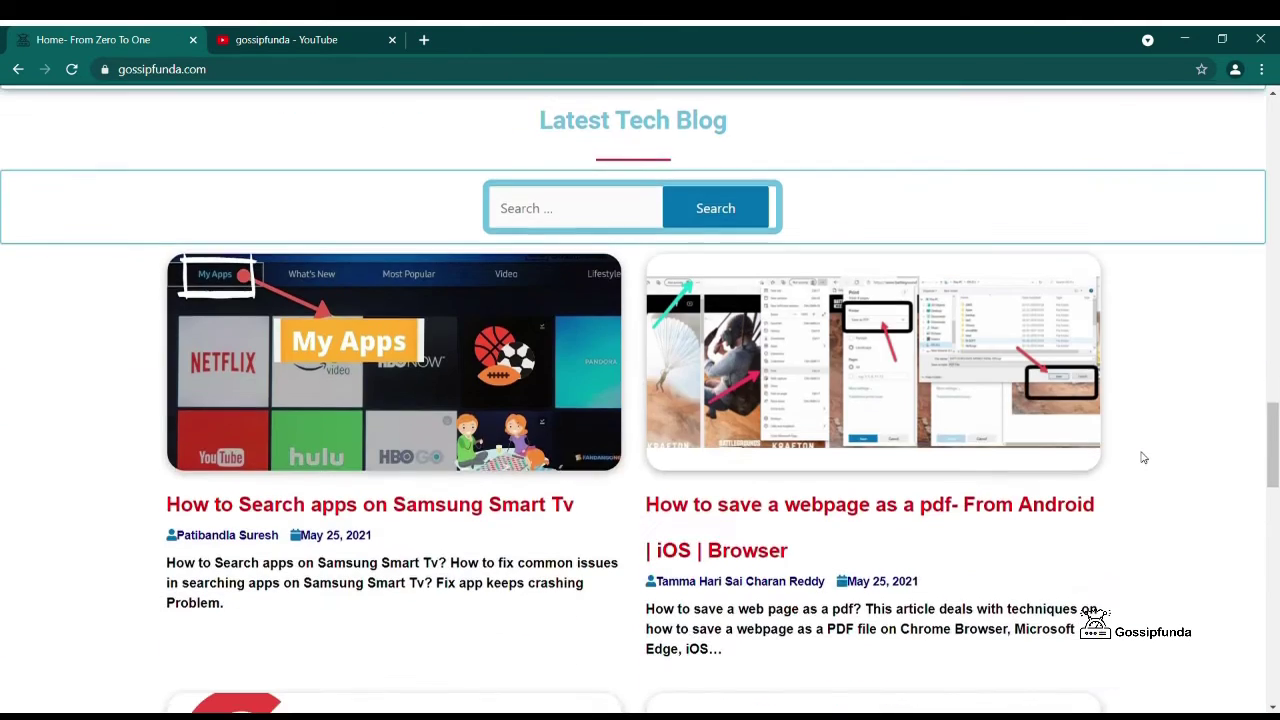
pyautogui.scroll(-3, 1143, 457)
pyautogui.scroll(8, 1143, 457)
pyautogui.scroll(10, 1140, 451)
pyautogui.scroll(3, 1140, 451)
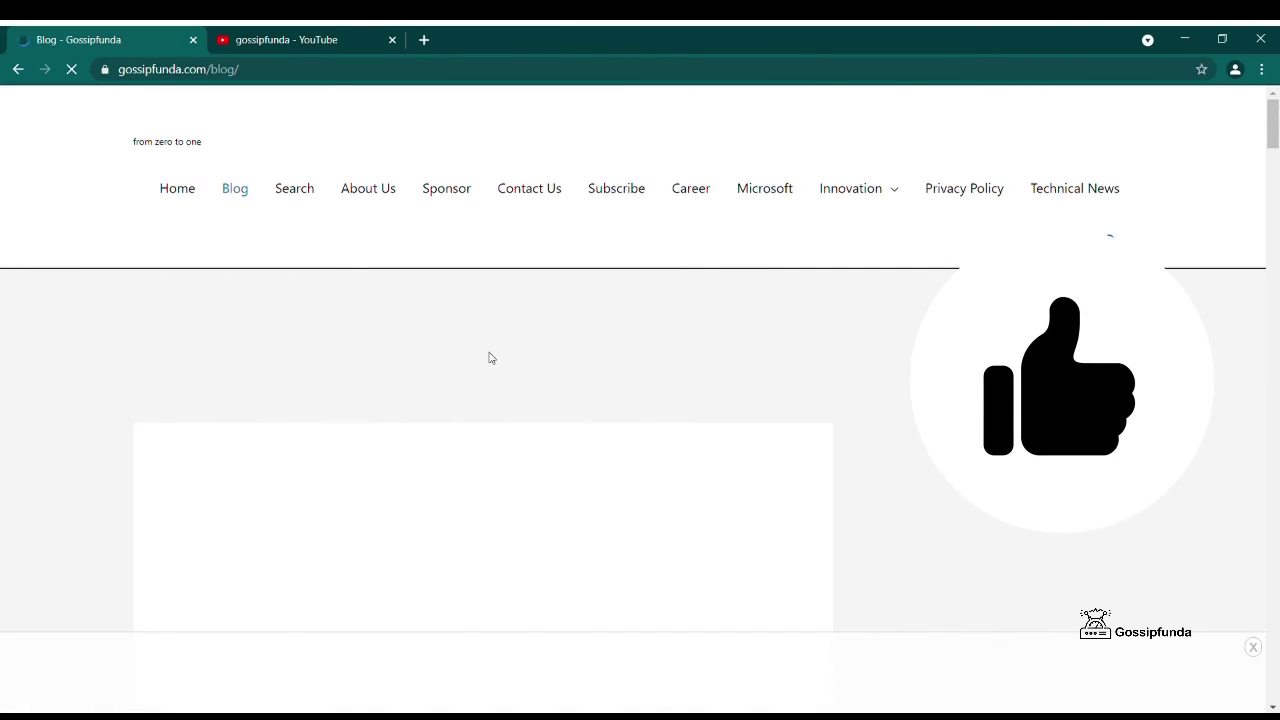
# Scroll through the latest Gossipfunda blog posts
pyautogui.scroll(-1, 835, 407)
pyautogui.scroll(-2, 835, 408)
pyautogui.scroll(-3, 835, 408)
pyautogui.scroll(-2, 835, 408)
pyautogui.scroll(-2, 835, 408)
pyautogui.scroll(-1, 835, 408)
pyautogui.scroll(-1, 835, 408)
pyautogui.scroll(-2, 835, 408)
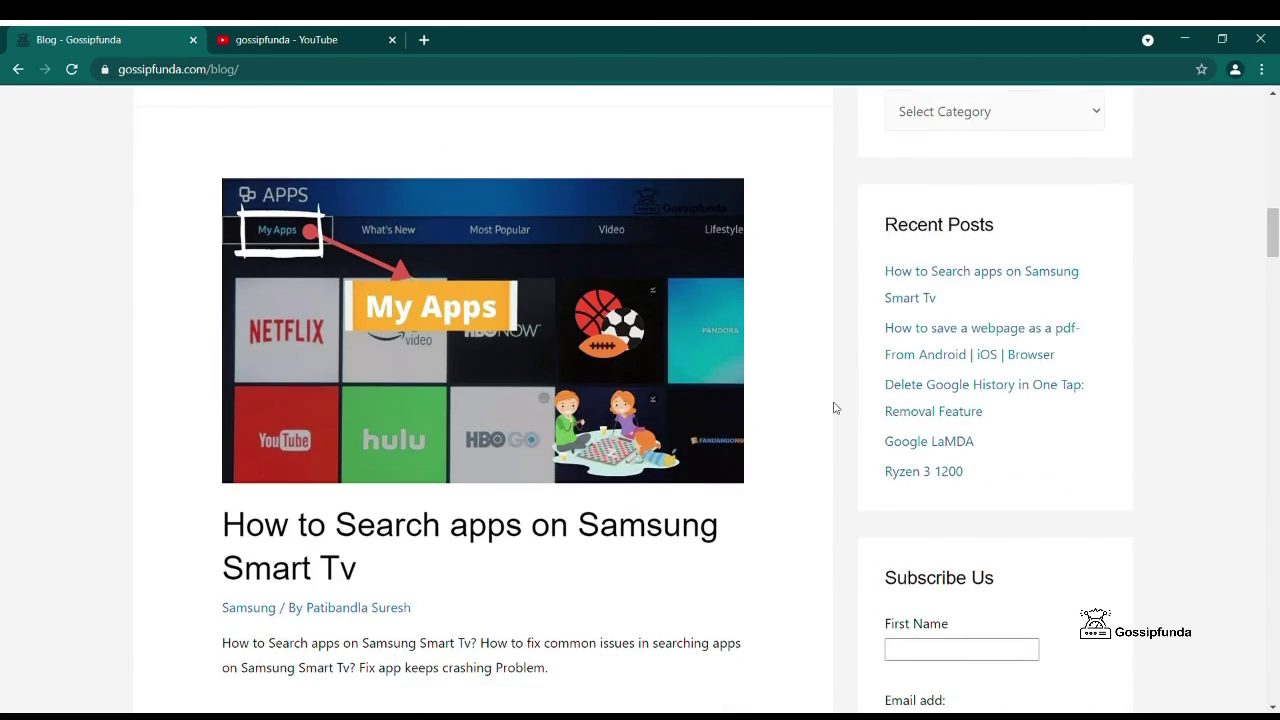
pyautogui.scroll(-3, 835, 408)
pyautogui.scroll(-2, 835, 408)
pyautogui.scroll(-2, 835, 408)
pyautogui.scroll(-4, 835, 408)
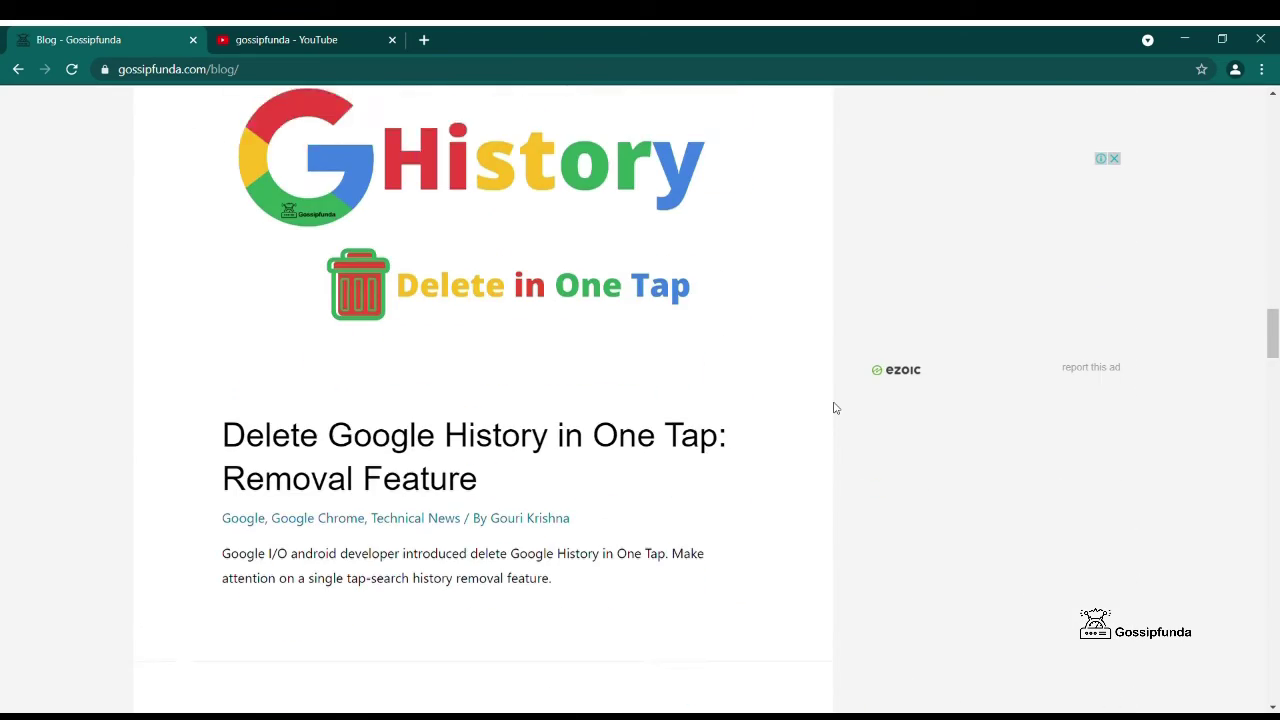
pyautogui.scroll(-5, 835, 408)
# Browse the gossipfunda YouTube channel's uploaded videos, including the GTA V error video
pyautogui.click(284, 36)
pyautogui.scroll(-1, 957, 228)
pyautogui.scroll(-1, 957, 228)
pyautogui.scroll(-1, 957, 228)
pyautogui.scroll(-1, 957, 228)
pyautogui.scroll(-2, 957, 228)
pyautogui.scroll(-2, 957, 228)
pyautogui.scroll(5, 677, 214)
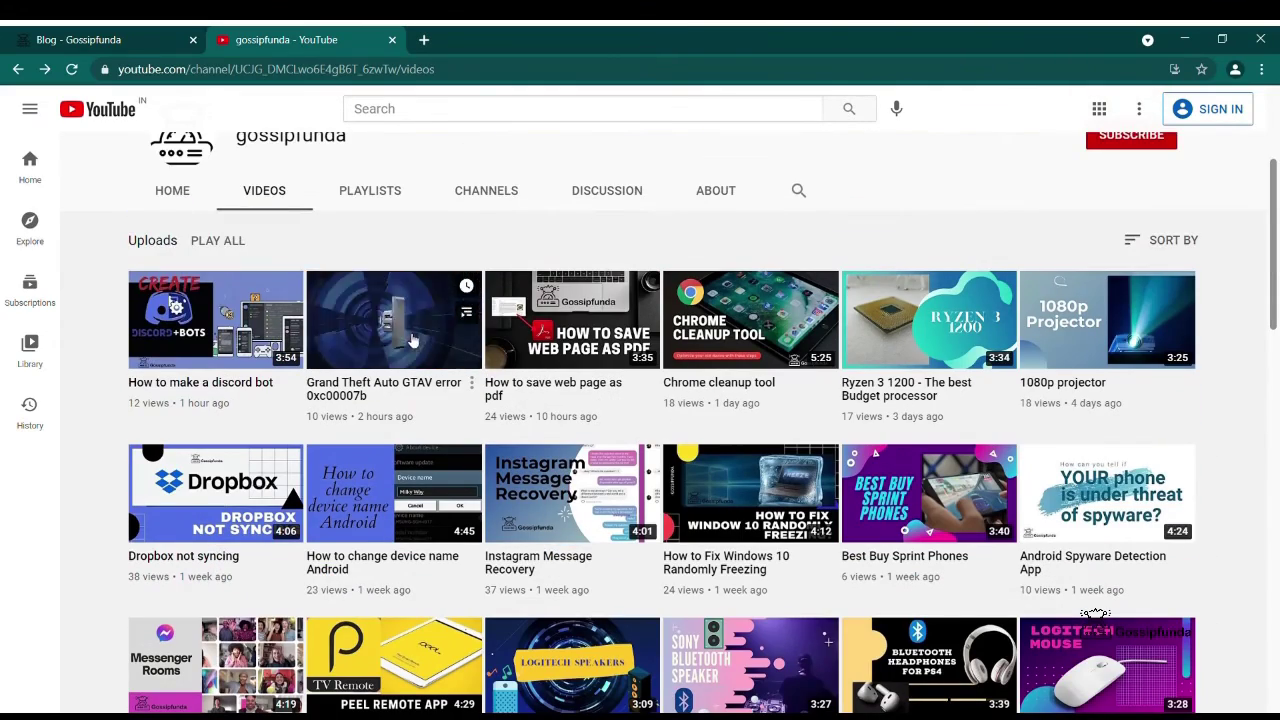